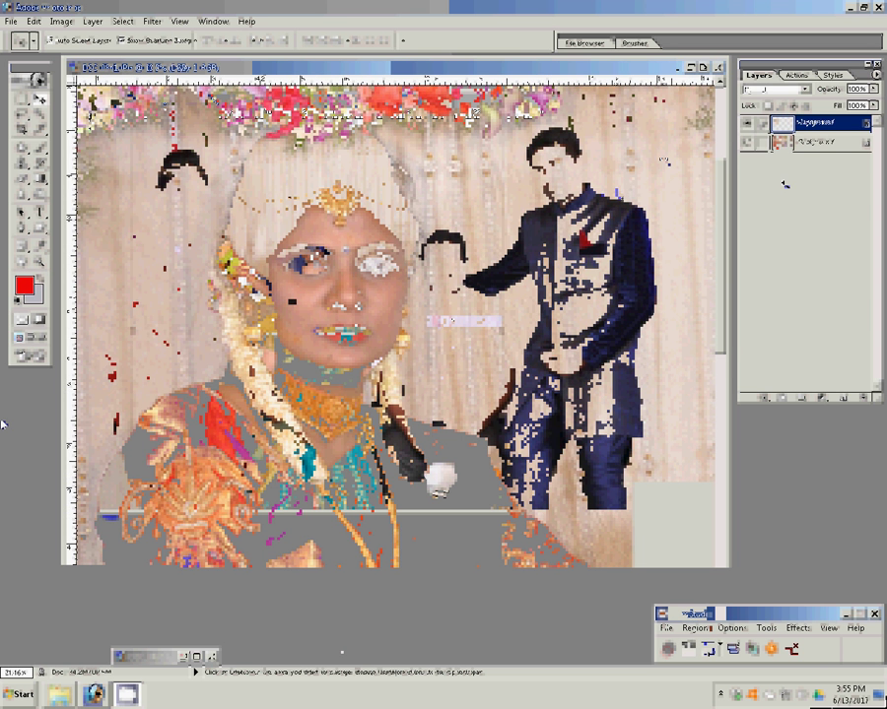
- Smooth the Background layer with the graininess filter plugin at Graininess 103
{"action": "key", "text": "alt+bracketleft"}
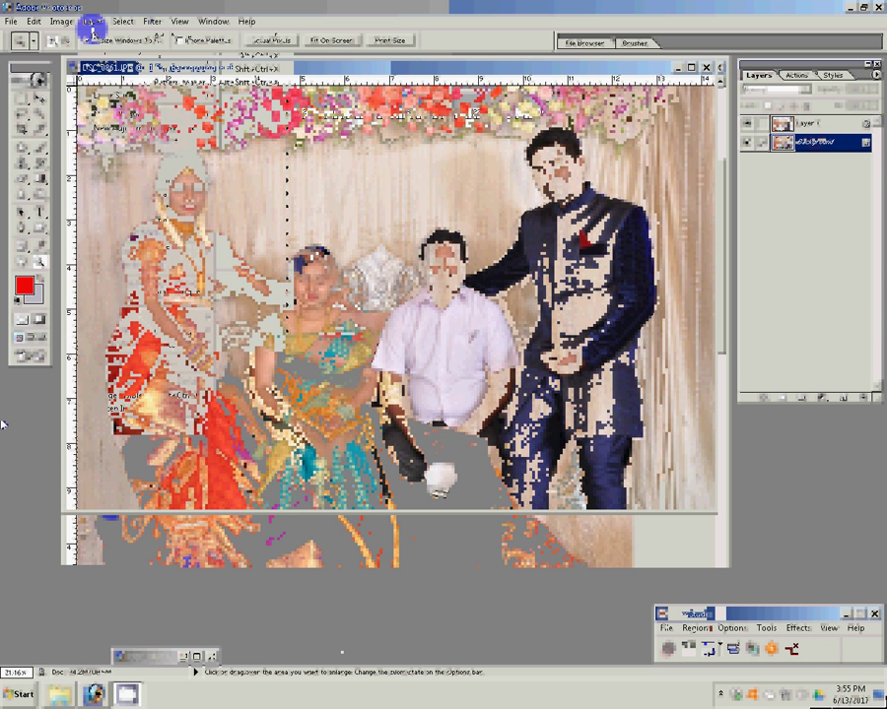
{"action": "left_click", "coordinate": [153, 21]}
{"action": "key", "text": "Right"}
{"action": "key", "text": "Return"}
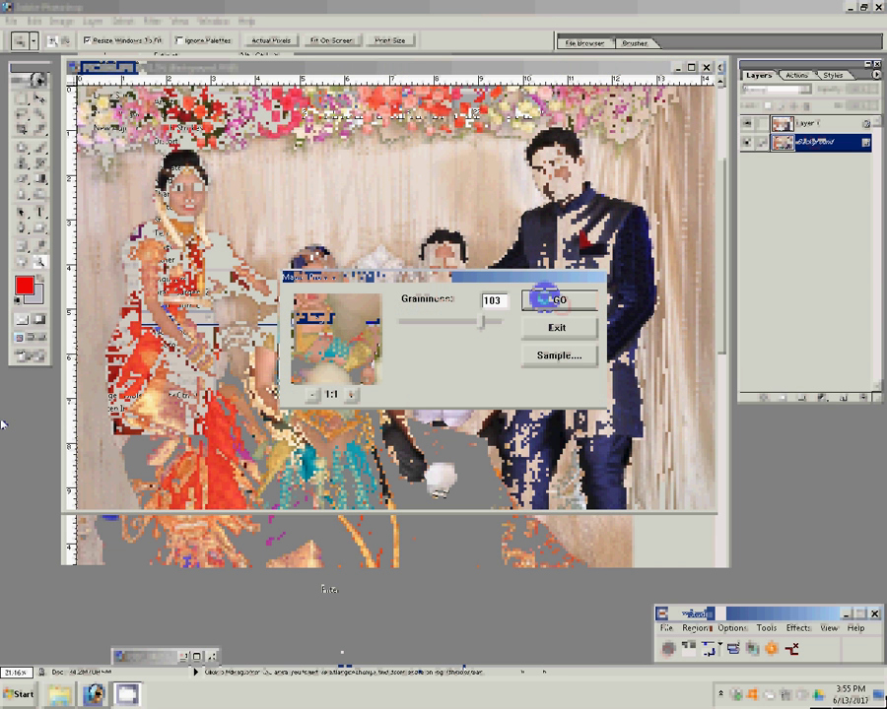
{"action": "left_click", "coordinate": [403, 232]}
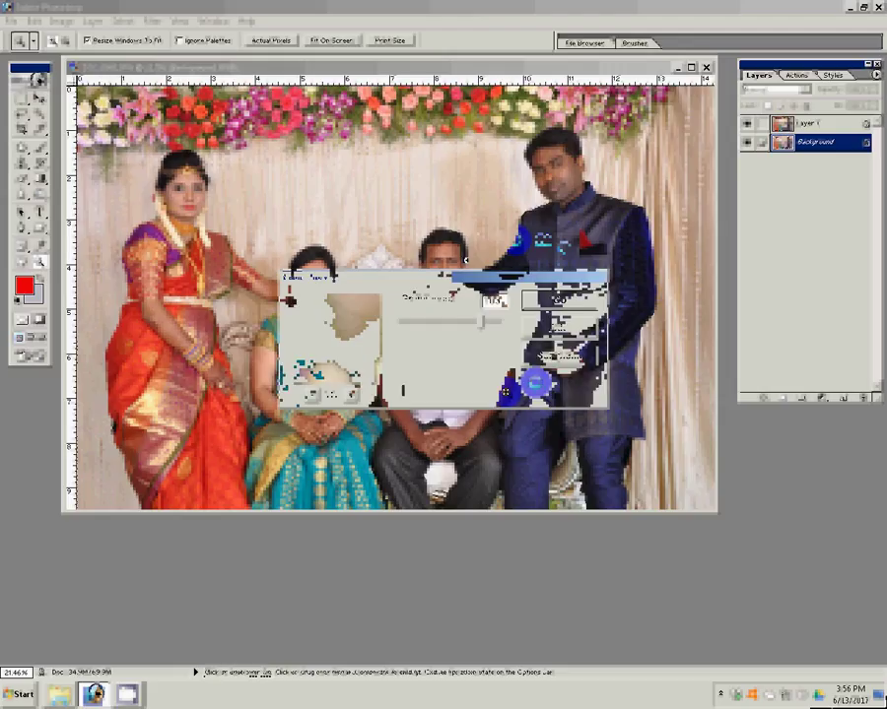
- Apply Add Noise to the Background layer, Uniform with Monochromatic checked
{"action": "left_click", "coordinate": [152, 21]}
{"action": "mouse_move", "coordinate": [162, 154]}
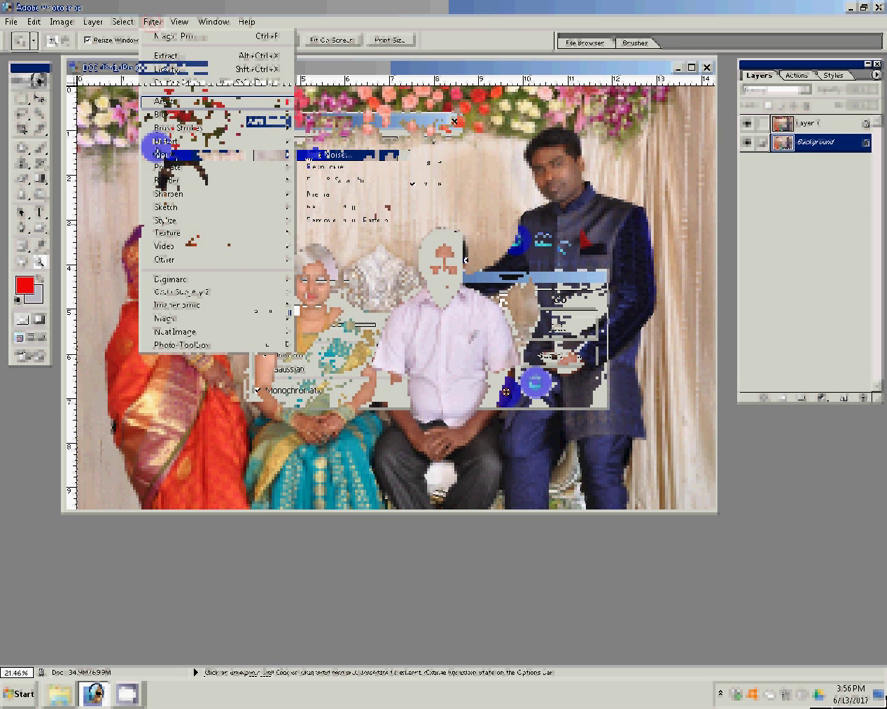
{"action": "left_click", "coordinate": [330, 155]}
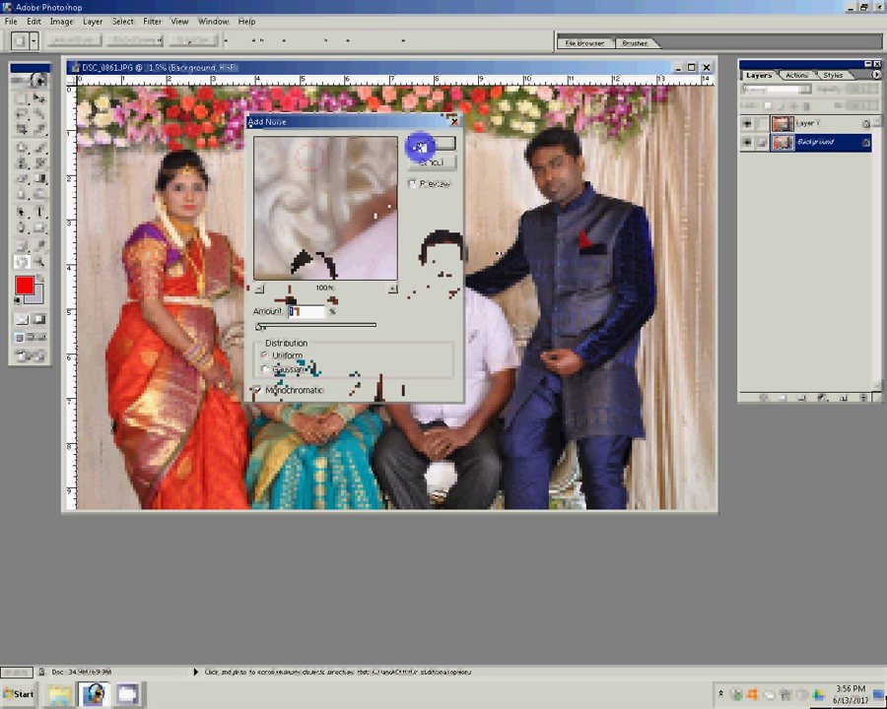
{"action": "left_click", "coordinate": [419, 146]}
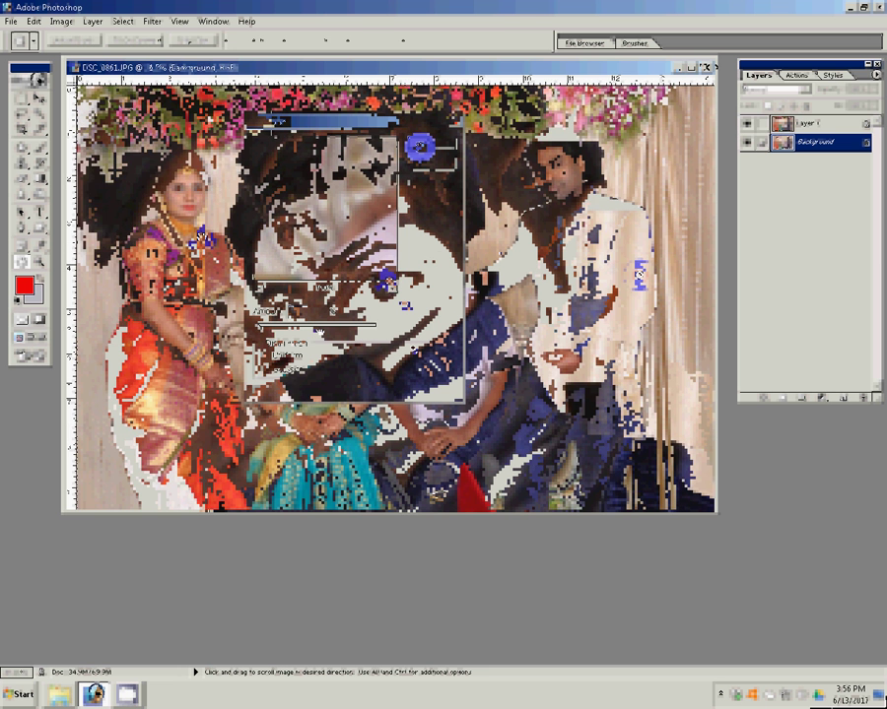
{"action": "key", "text": "s"}
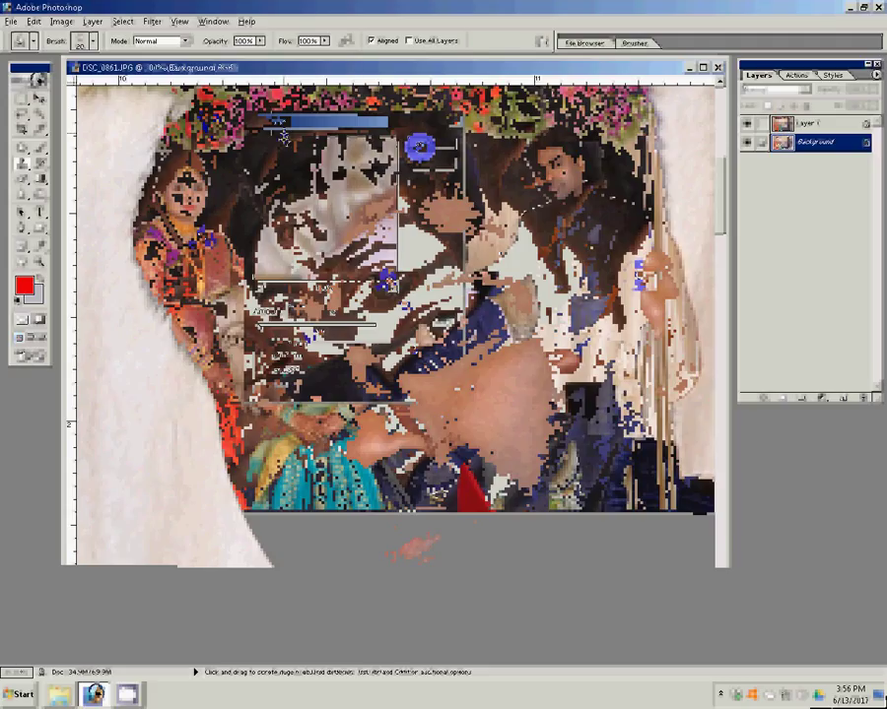
- Erase Layer 1 over the groom's face to reveal the smoothed Background beneath
{"action": "left_click", "coordinate": [810, 124]}
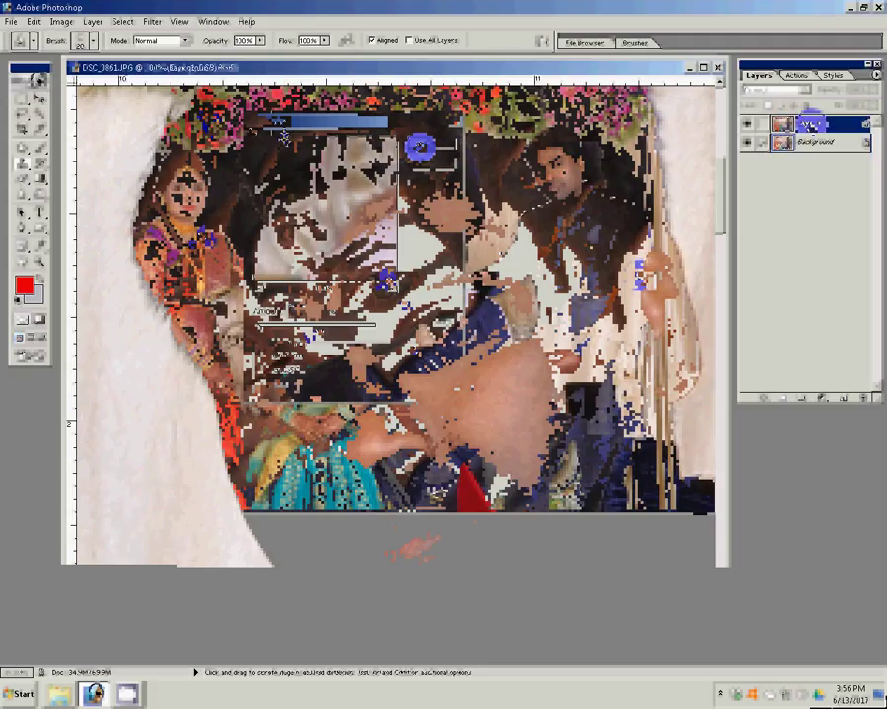
{"action": "double_click", "coordinate": [810, 124]}
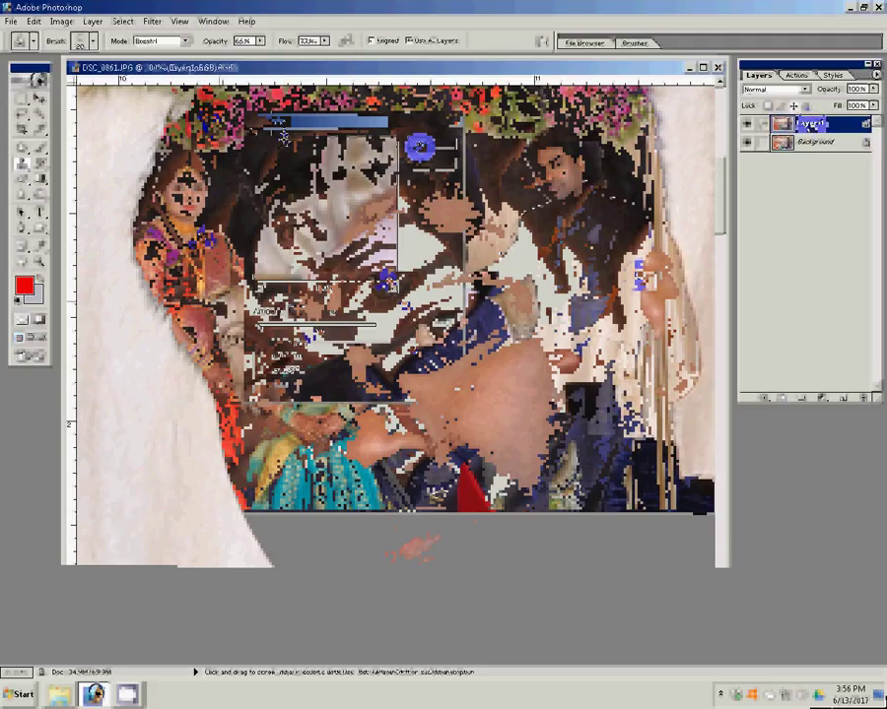
{"action": "key", "text": "e"}
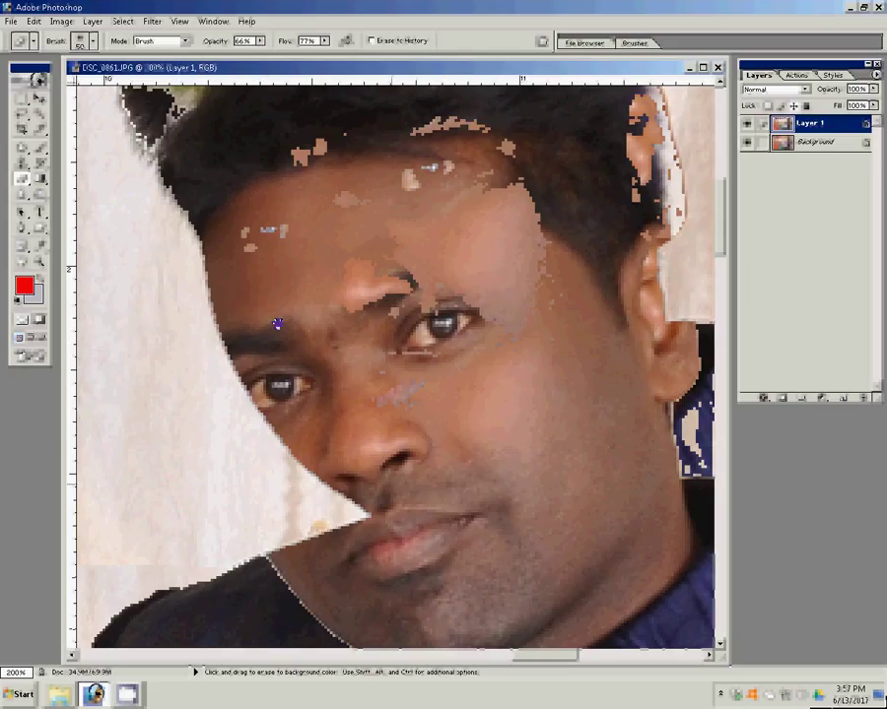
{"action": "left_click_drag", "start_coordinate": [372, 447], "coordinate": [327, 441]}
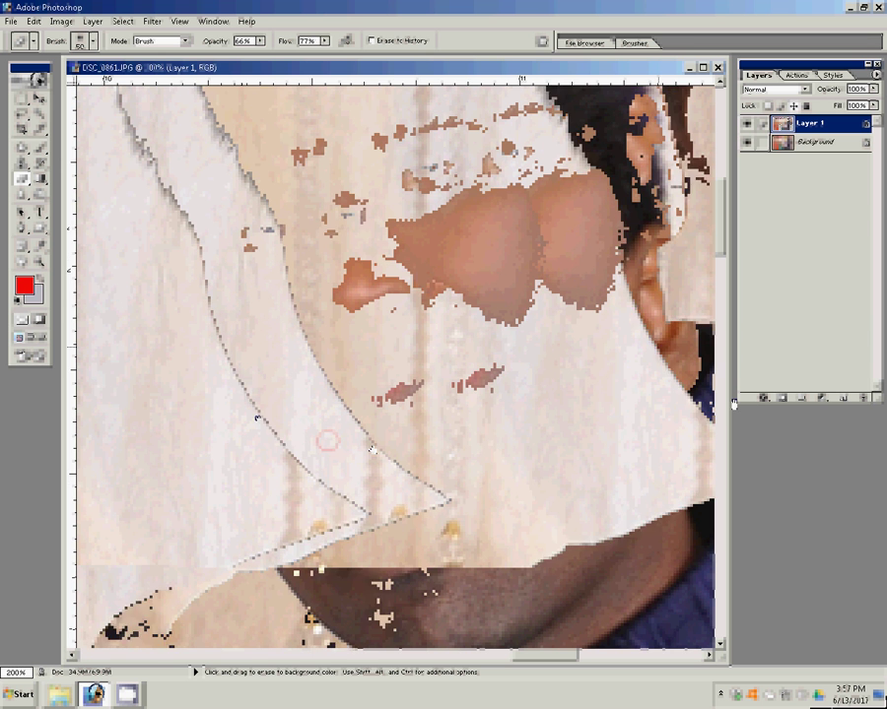
{"action": "key", "text": "ctrl+z"}
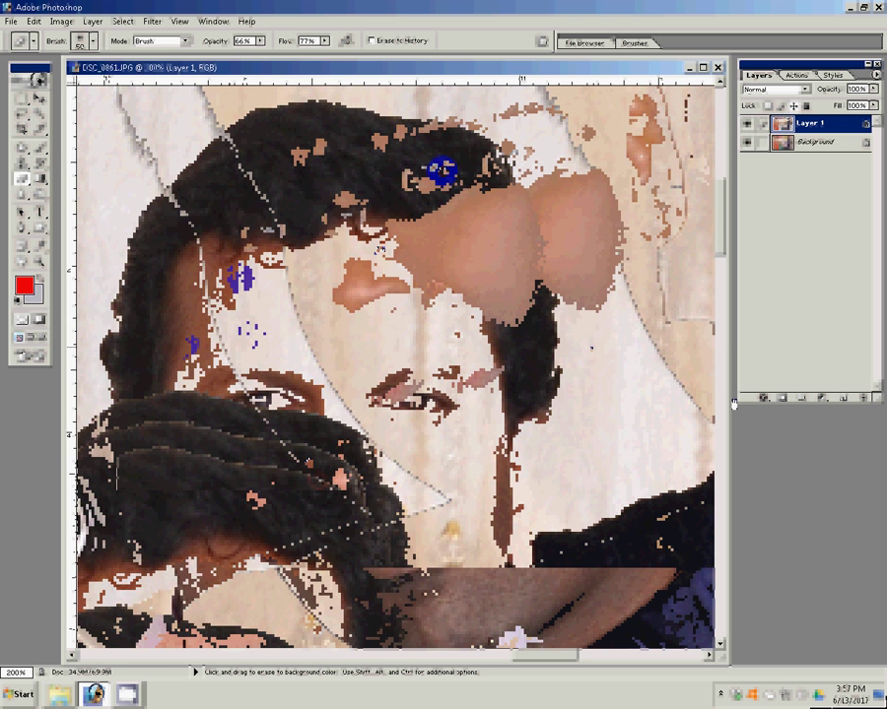
{"action": "key", "text": "ctrl+alt+z"}
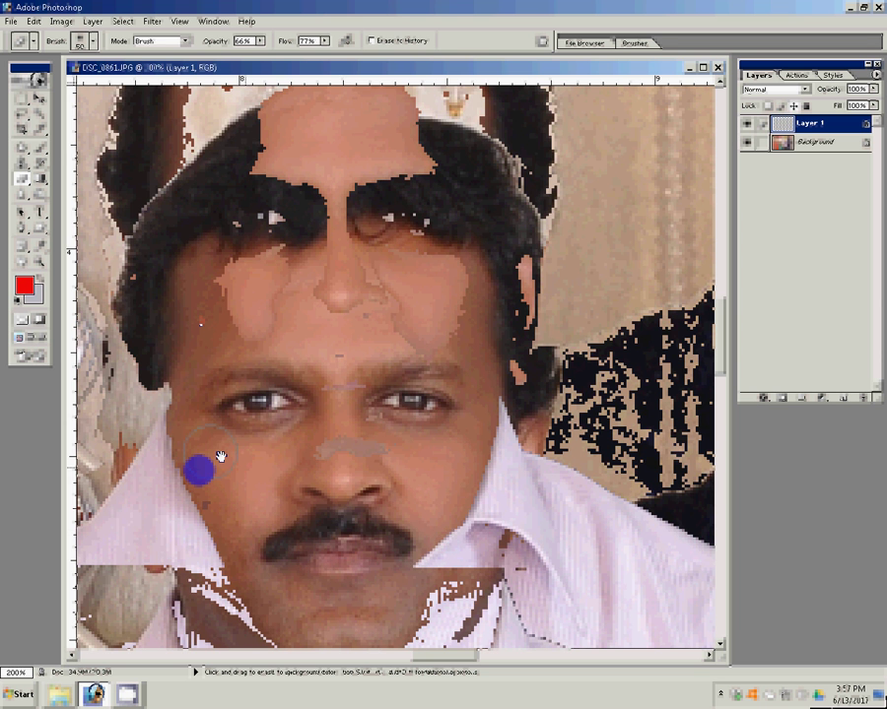
- Erase Layer 1 over the seated man's face and the woman's cheeks and mouth
{"action": "left_click_drag", "start_coordinate": [284, 436], "coordinate": [598, 392]}
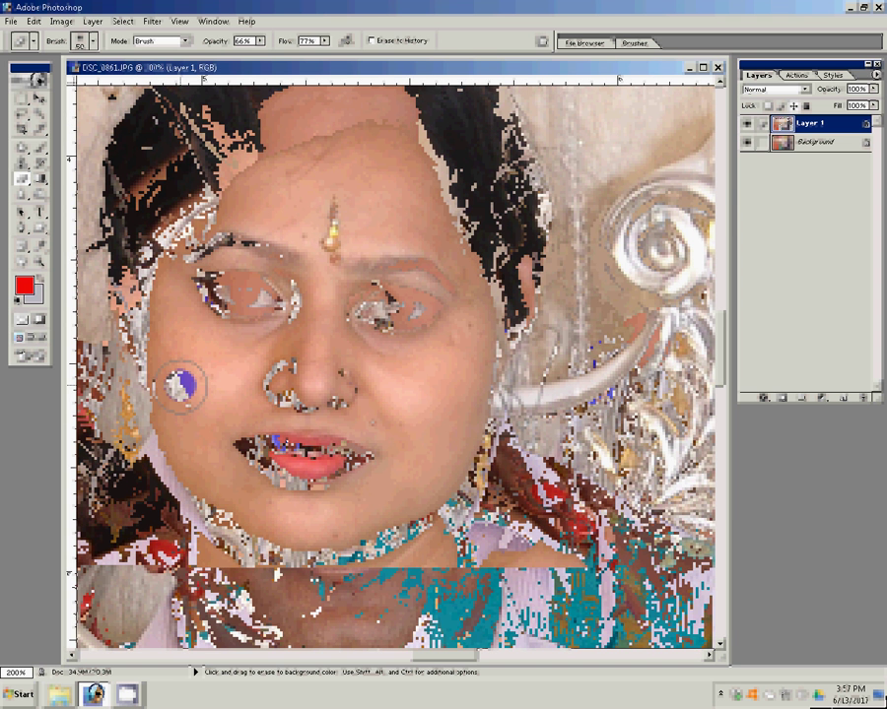
{"action": "left_click", "coordinate": [180, 387]}
{"action": "left_click", "coordinate": [193, 347]}
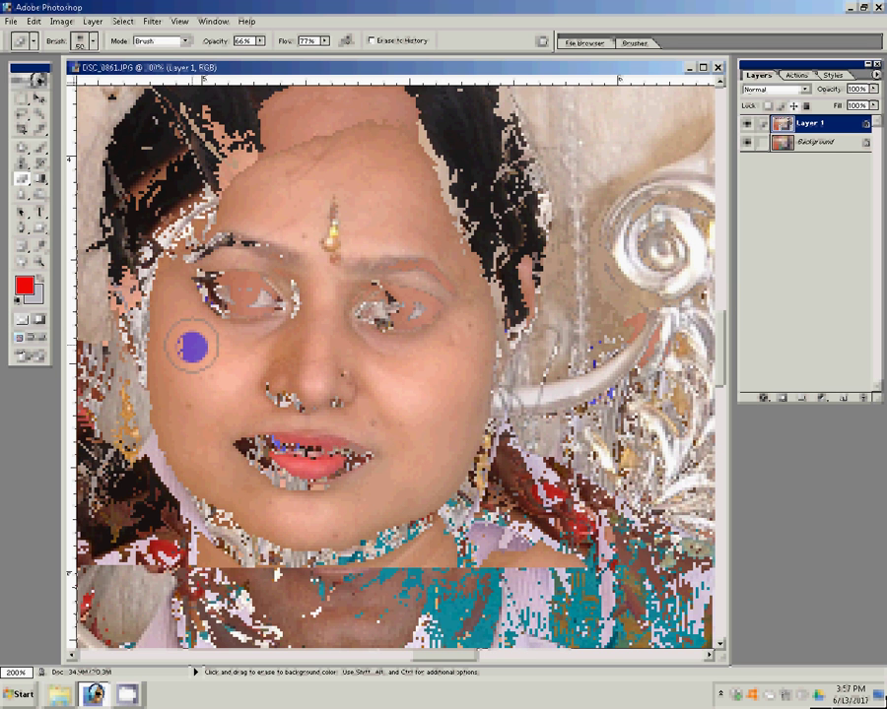
{"action": "left_click", "coordinate": [390, 470]}
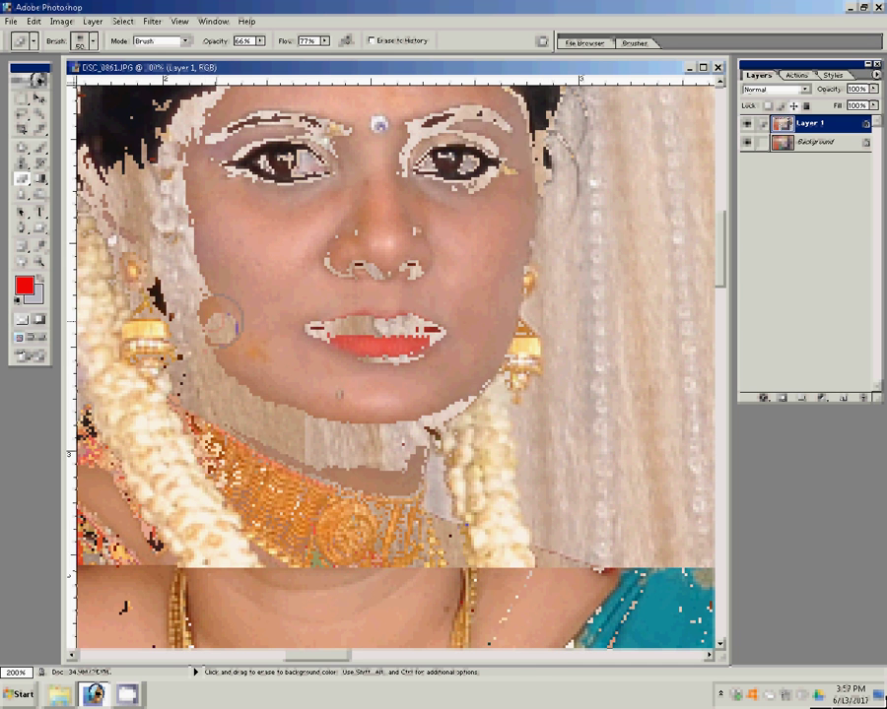
{"action": "left_click", "coordinate": [194, 201]}
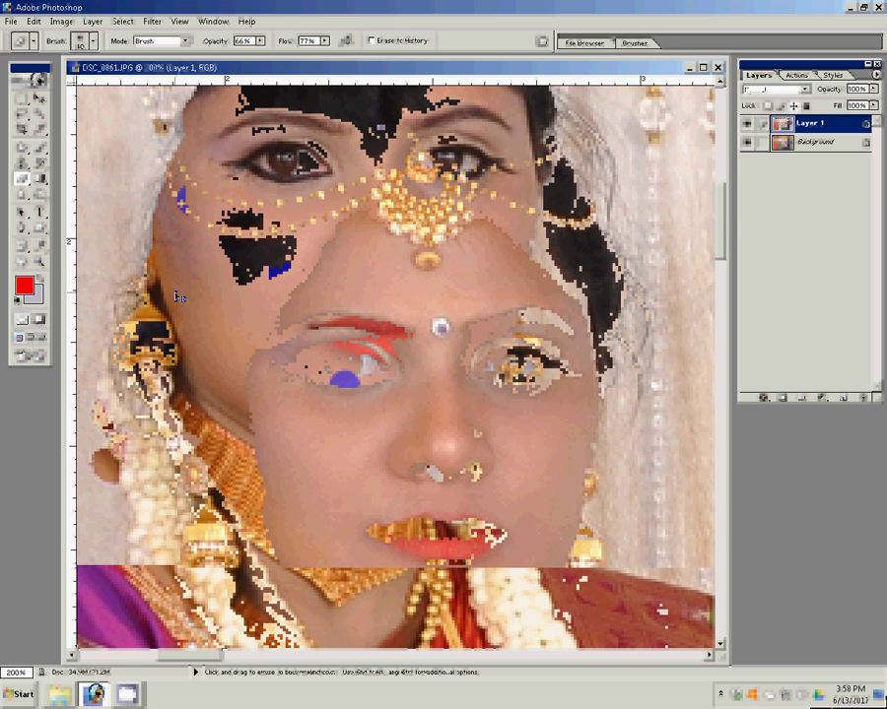
- Merge Layer 1 down into the Background and fit the image on screen
{"action": "key", "text": "ctrl+e"}
{"action": "key", "text": "z"}
{"action": "left_click", "coordinate": [319, 42]}
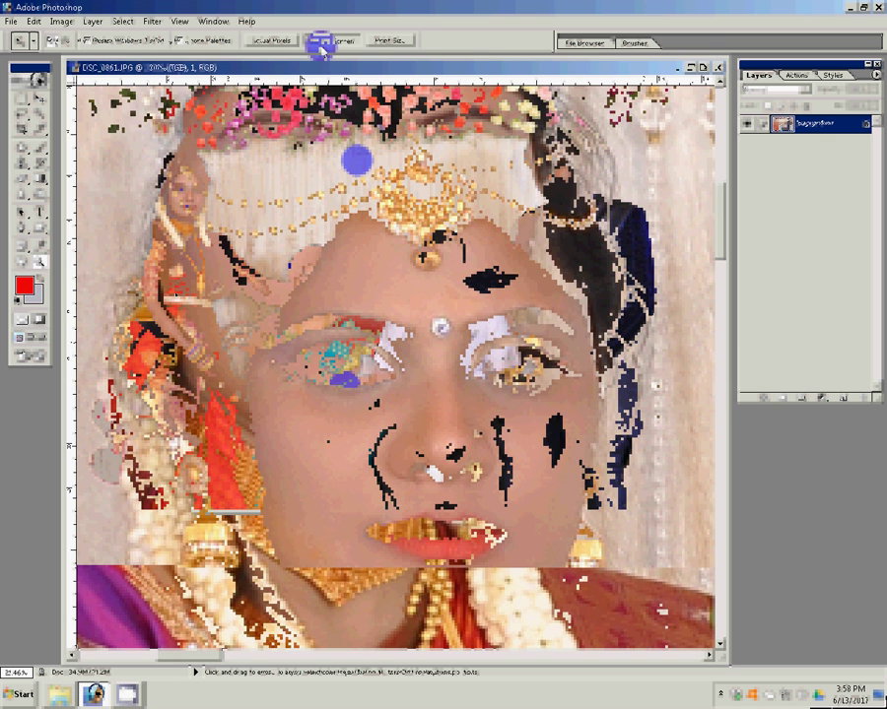
- Place a vertical guide at the spread's centre and scale Layer 2's photo to fill the right half
{"action": "key", "text": "v"}
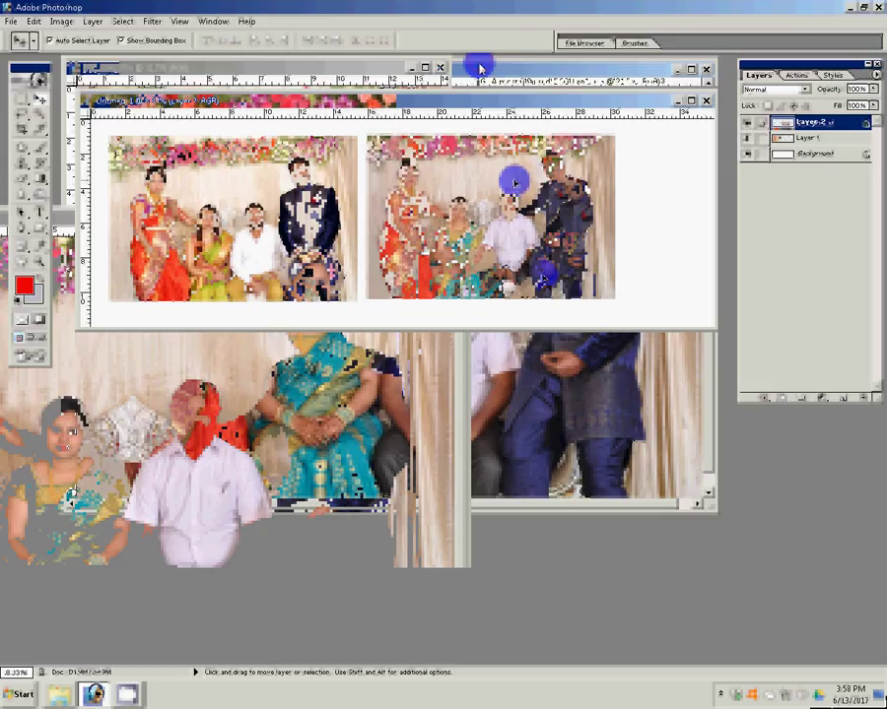
{"action": "left_click", "coordinate": [513, 182]}
{"action": "left_click_drag", "start_coordinate": [371, 118], "coordinate": [401, 131]}
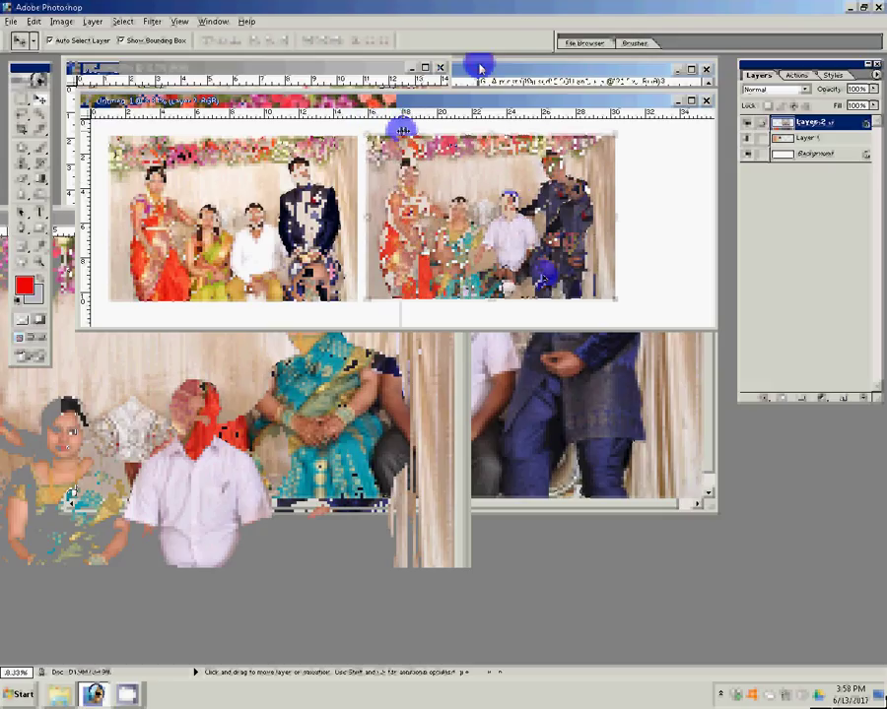
{"action": "left_click_drag", "start_coordinate": [401, 131], "coordinate": [404, 133]}
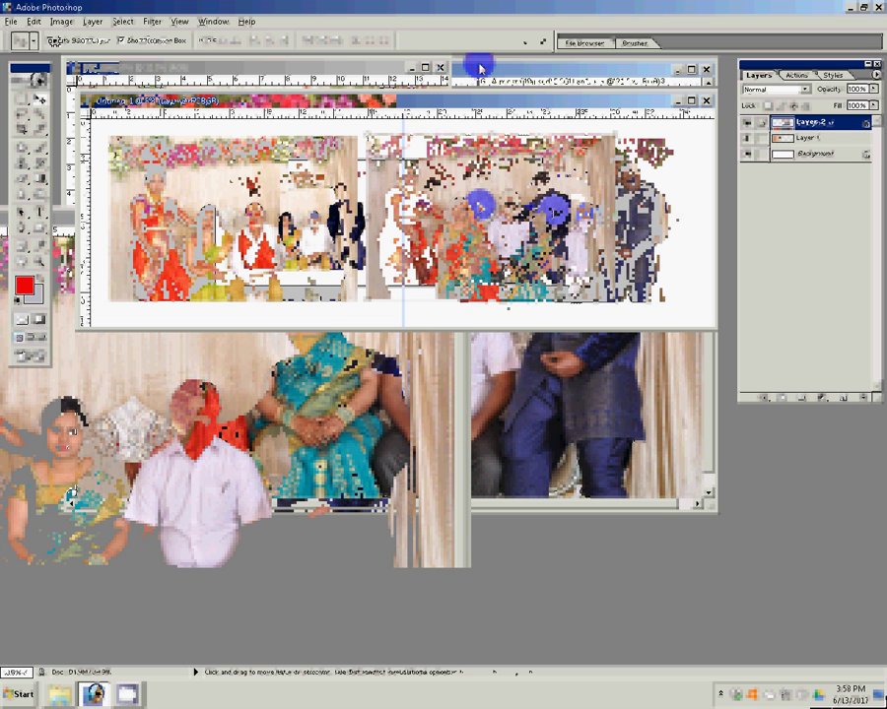
{"action": "key", "text": "ctrl+t"}
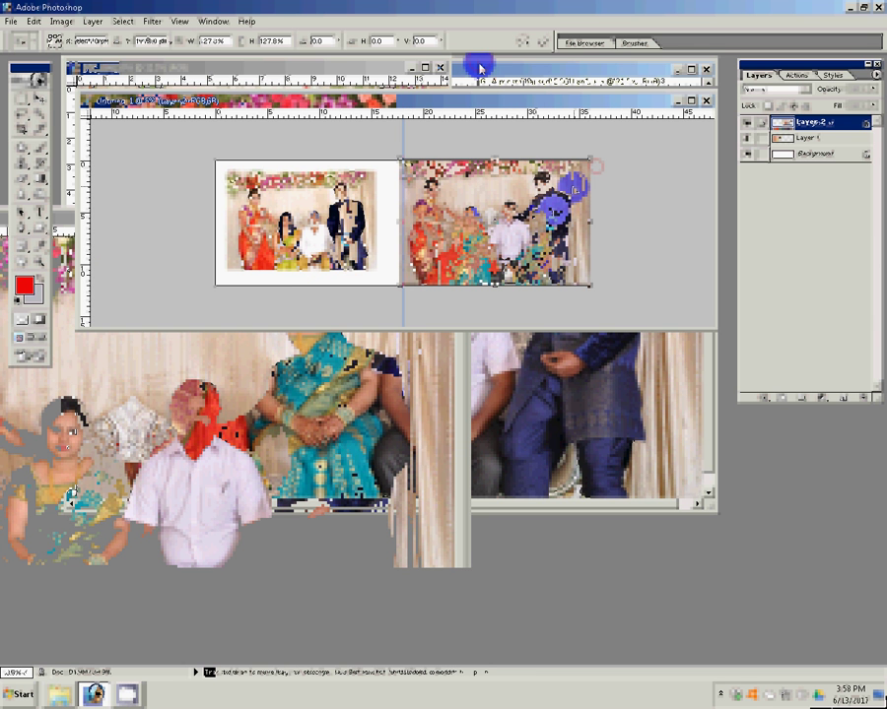
{"action": "key", "text": "Return"}
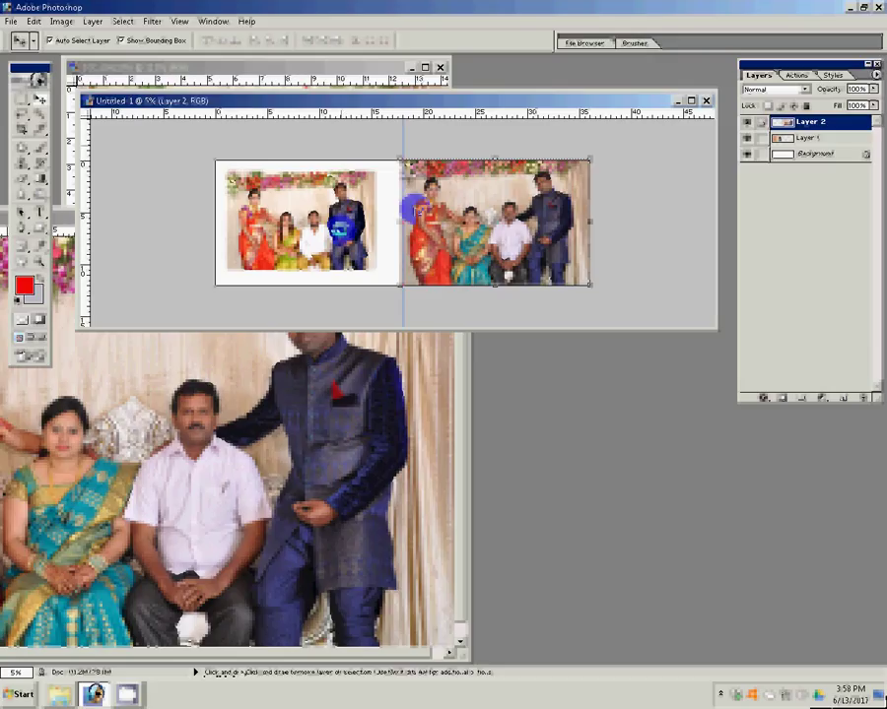
- Scale Layer 1's photo to fill the left half, aligned against the centre guide
{"action": "left_click", "coordinate": [414, 206]}
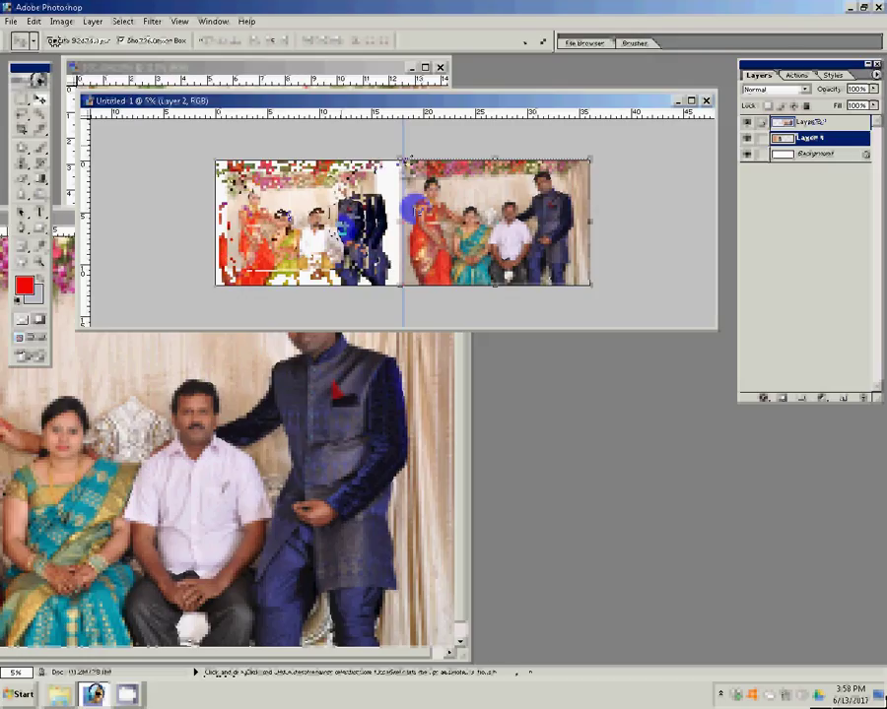
{"action": "key", "text": "ctrl+t"}
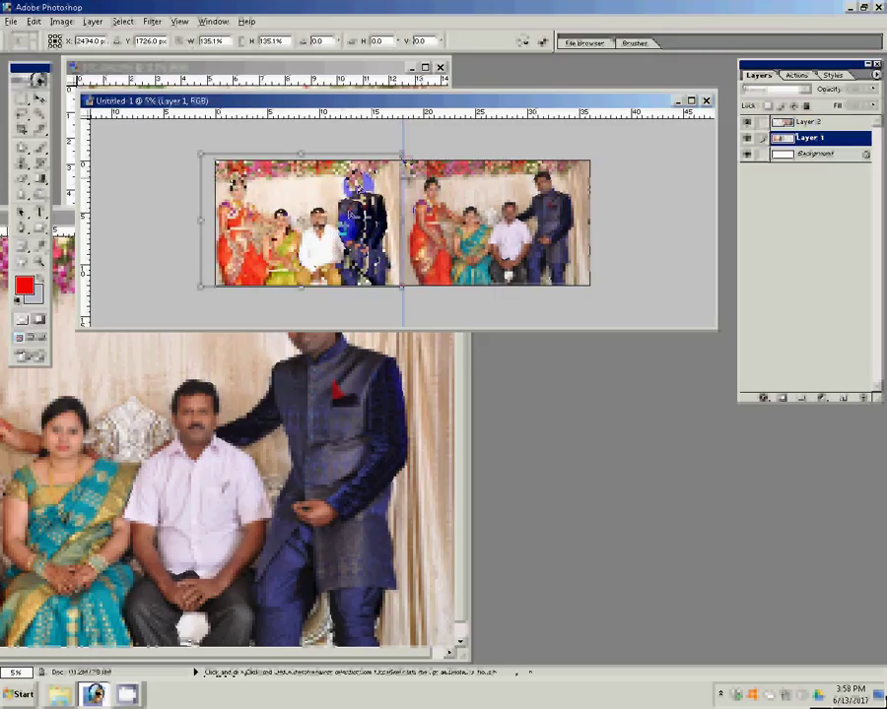
{"action": "left_click", "coordinate": [348, 213]}
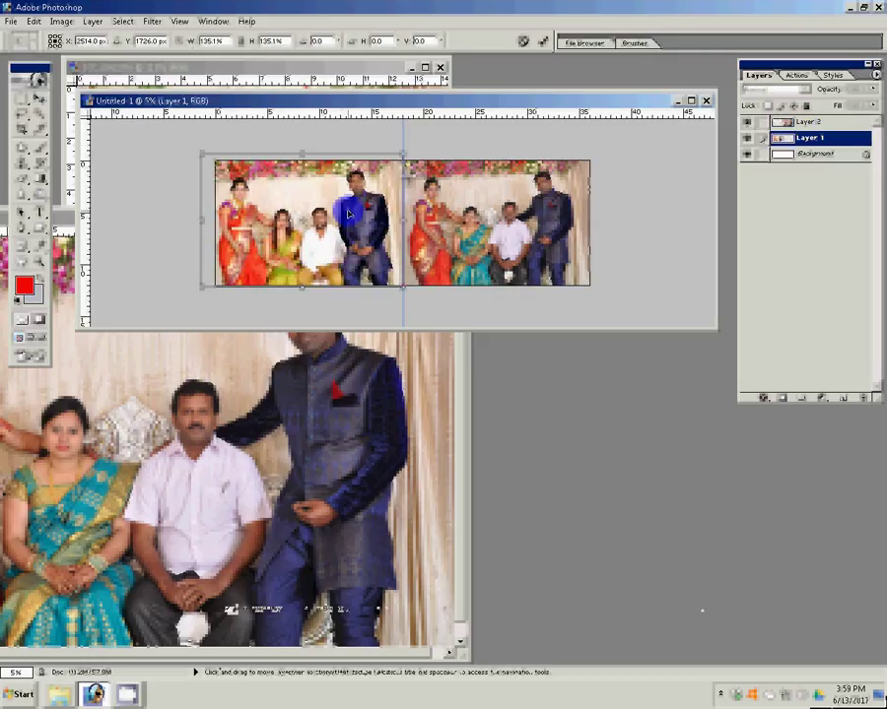
{"action": "key", "text": "Return"}
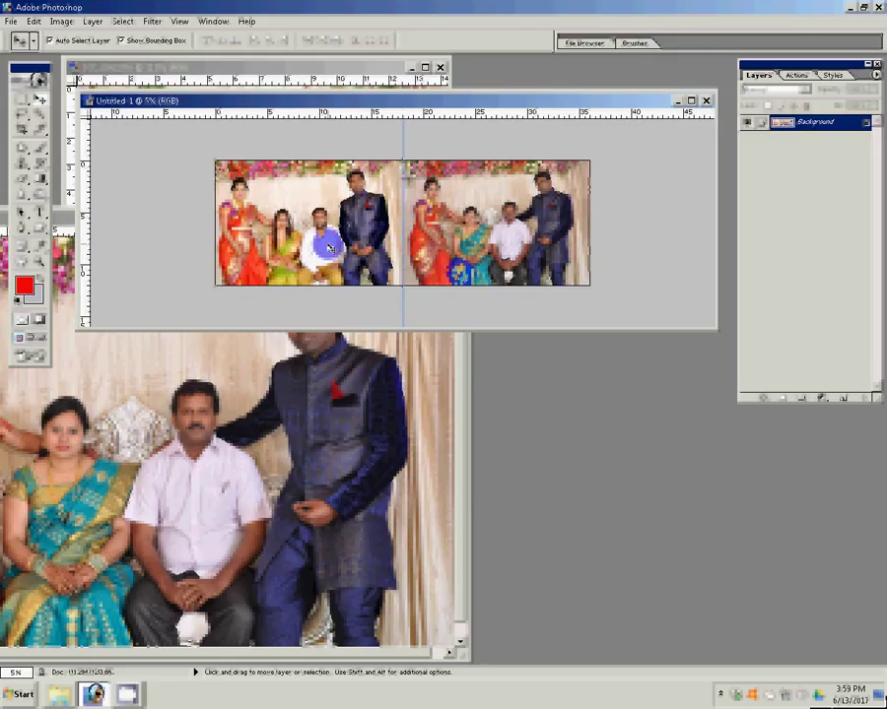
- Save the spread to the E: drive as 27 in Photoshop (*.PSD) format
{"action": "key", "text": "ctrl+s"}
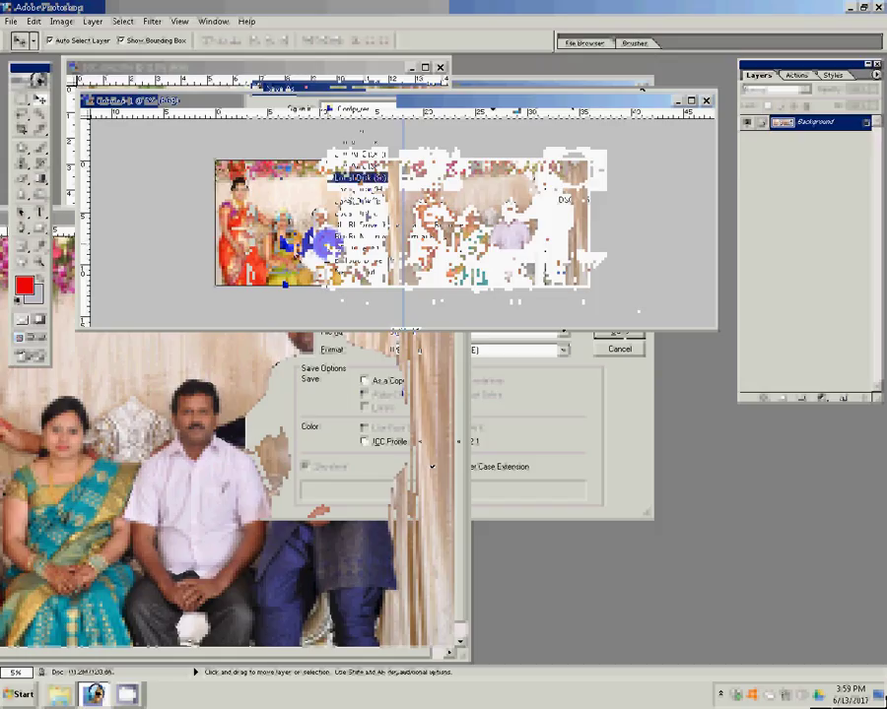
{"action": "left_click", "coordinate": [356, 177]}
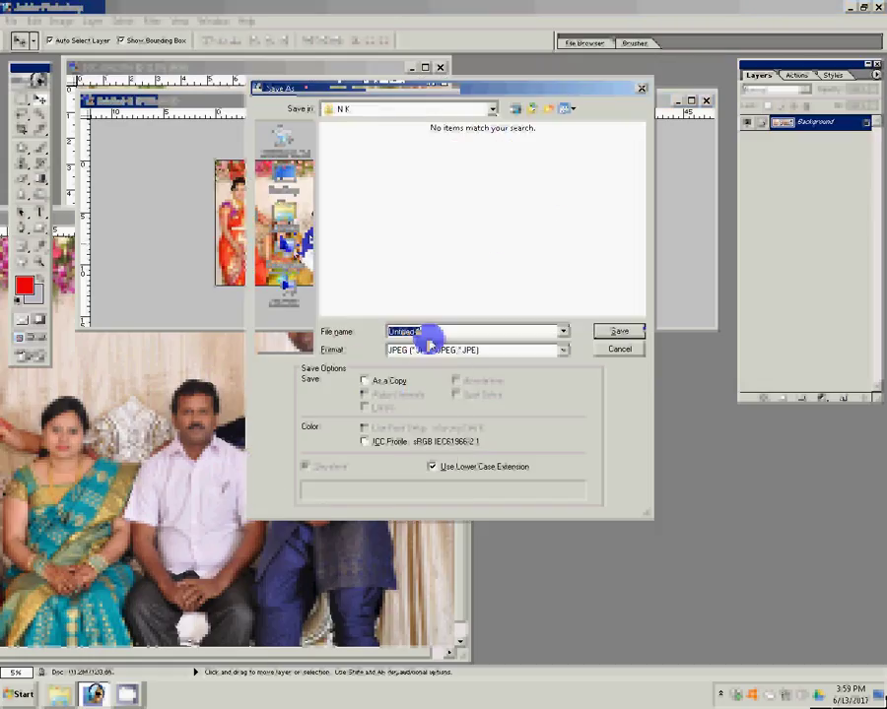
{"action": "left_click", "coordinate": [430, 345]}
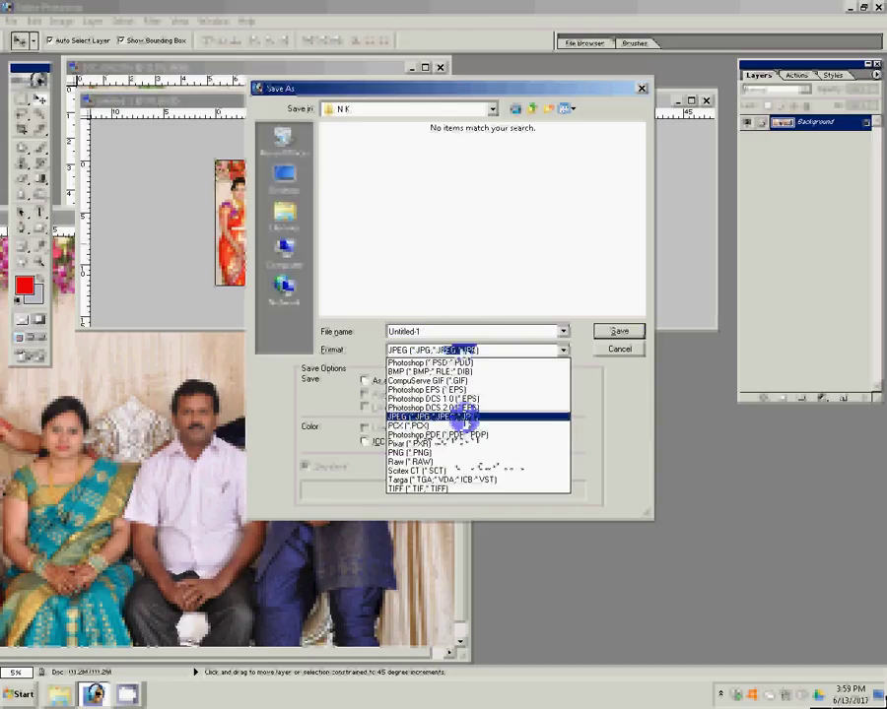
{"action": "left_click", "coordinate": [448, 362]}
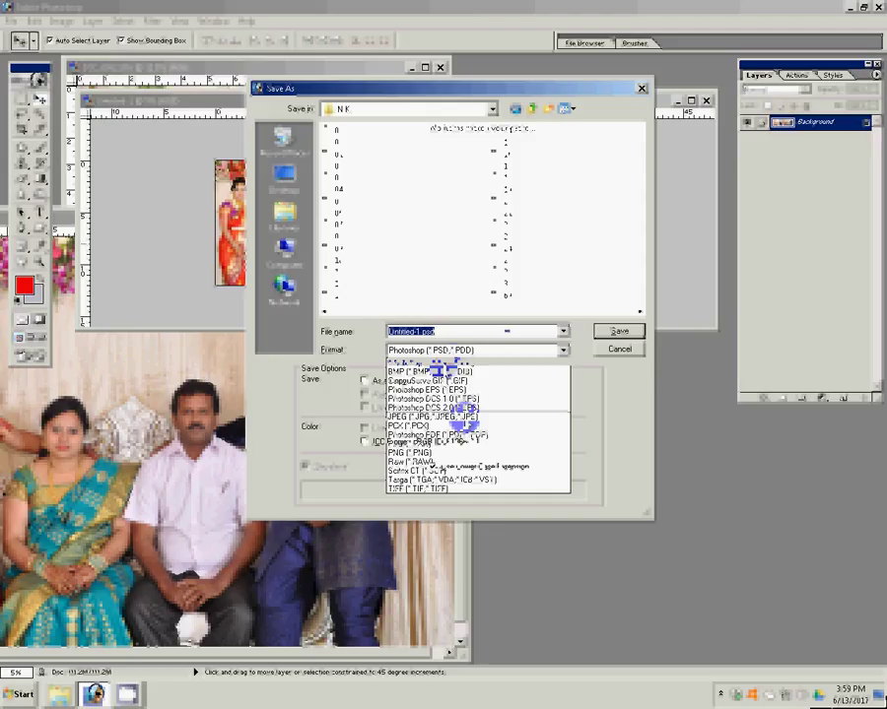
{"action": "left_click", "coordinate": [526, 311]}
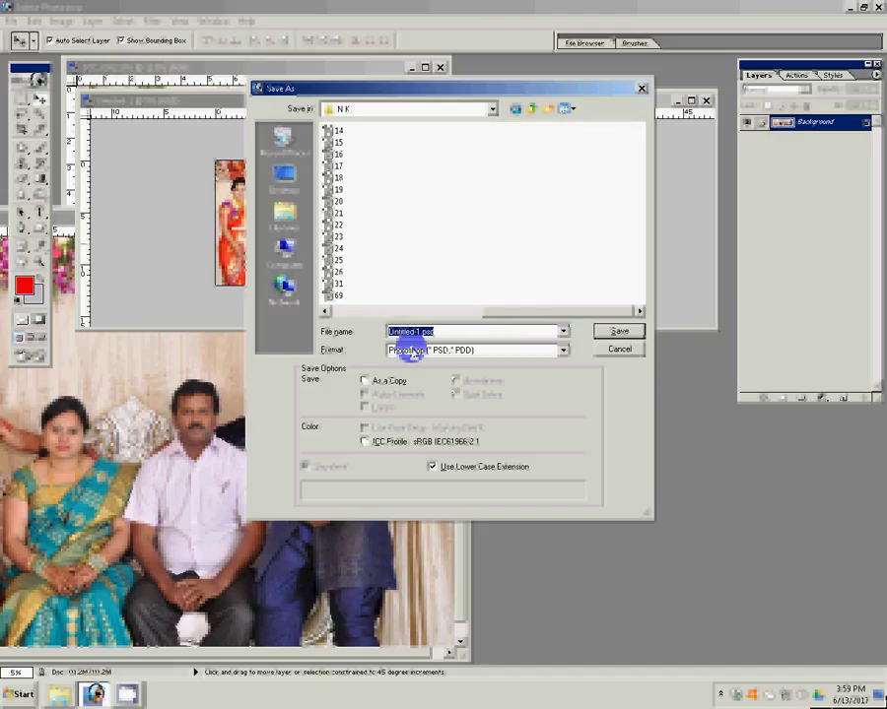
{"action": "type", "text": "27"}
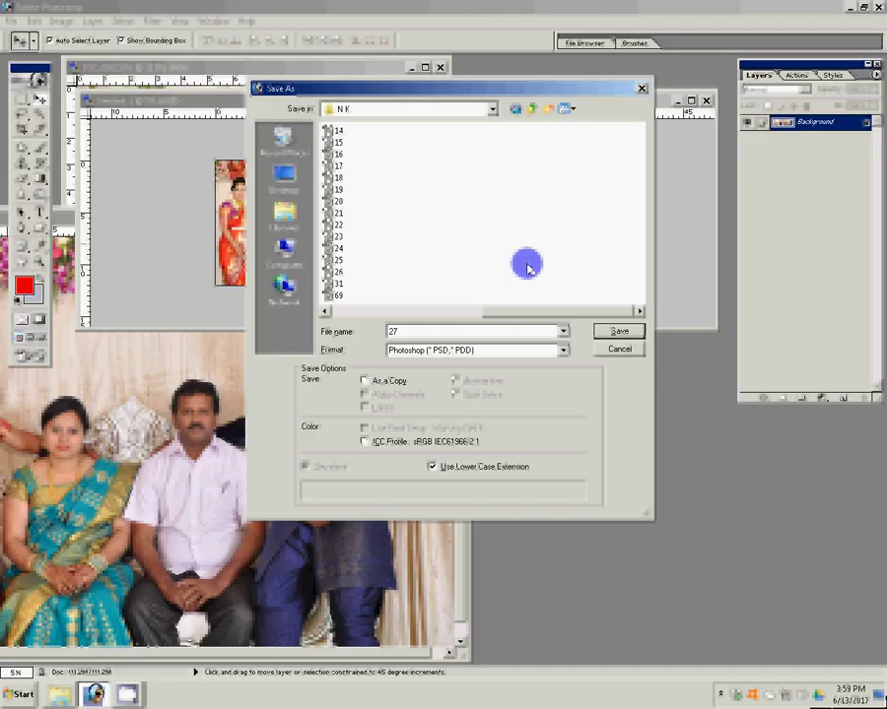
{"action": "key", "text": "Return"}
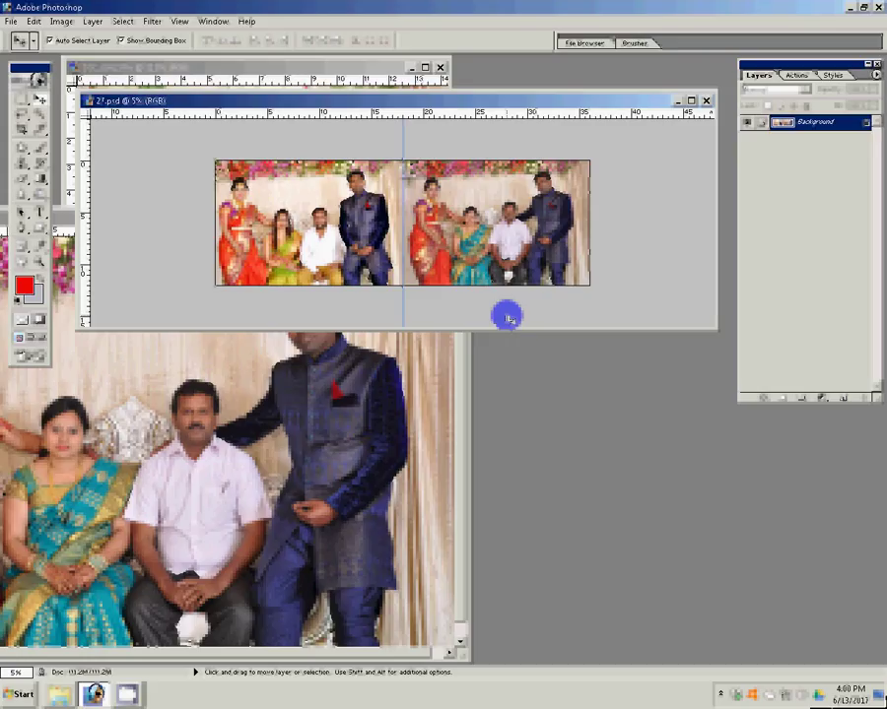
- Bring another photo window to the front and show the Open dialog
{"action": "key", "text": "ctrl+w"}
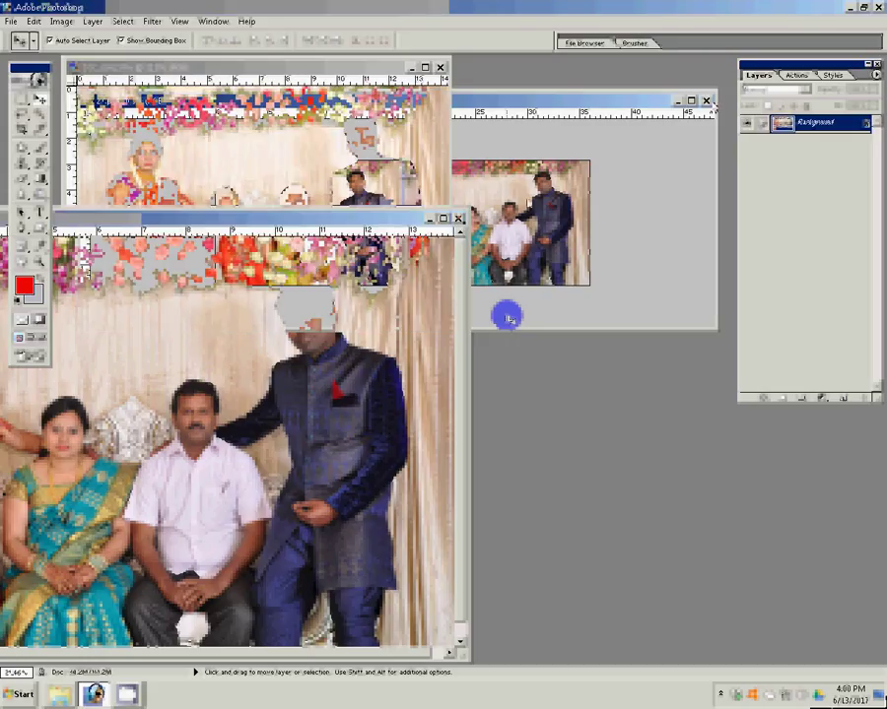
{"action": "key", "text": "ctrl+o"}
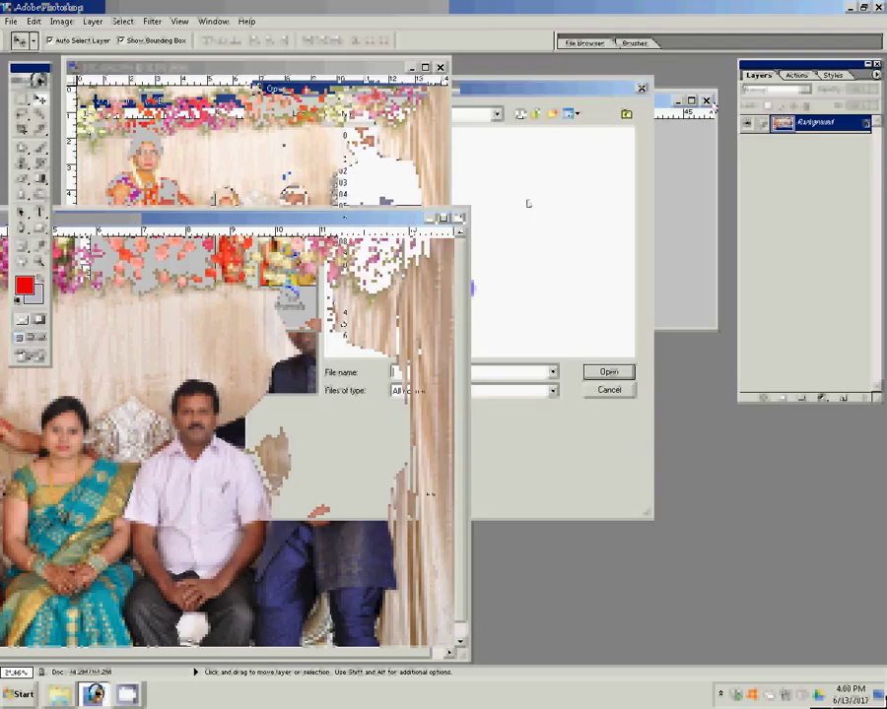